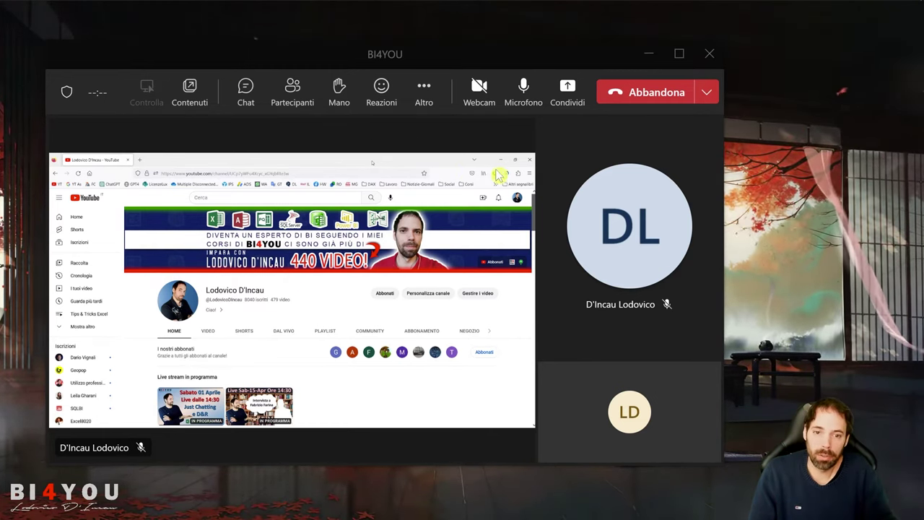
Step: Minimize the Teams meeting window that is sharing the YouTube channel page
mouse_move(568, 198)
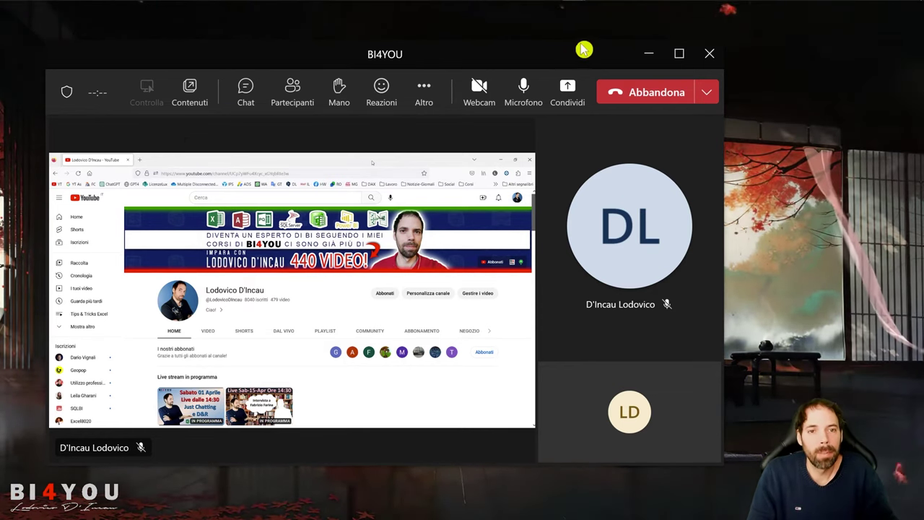
left_click(649, 55)
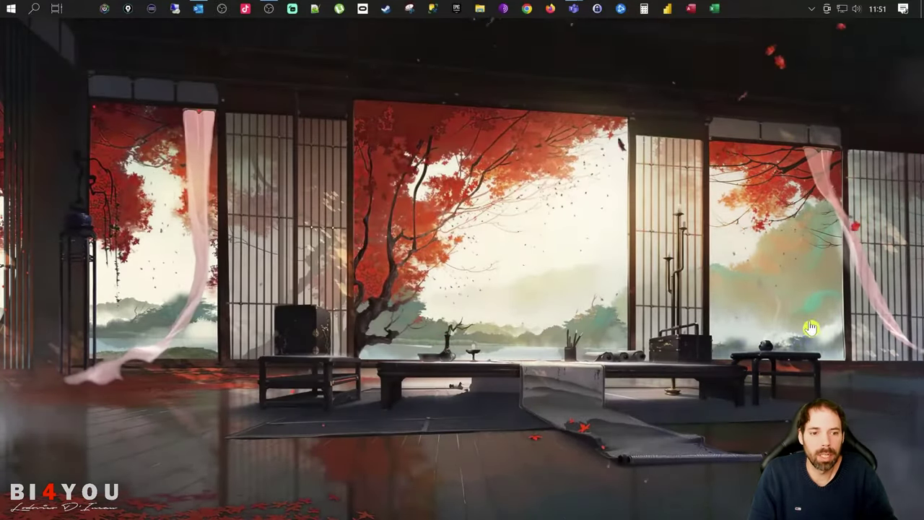
Step: Launch Firefox, open the Teams admin center from the PortaliMS bookmarks, and expand Riunioni
left_click(553, 10)
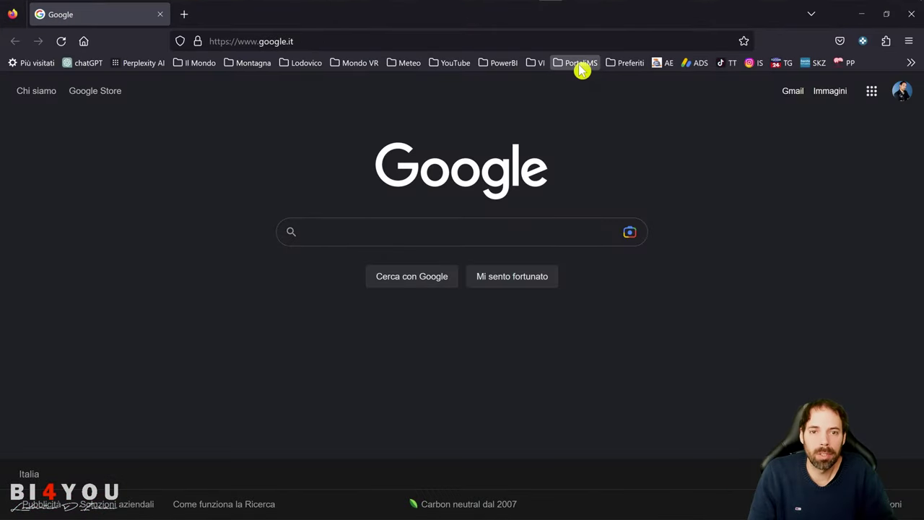
left_click(581, 63)
left_click(587, 86)
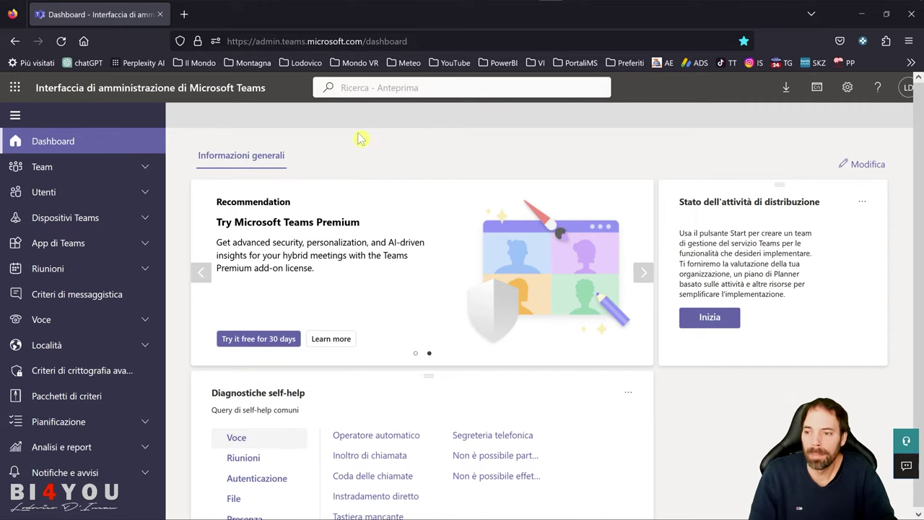
left_click(48, 271)
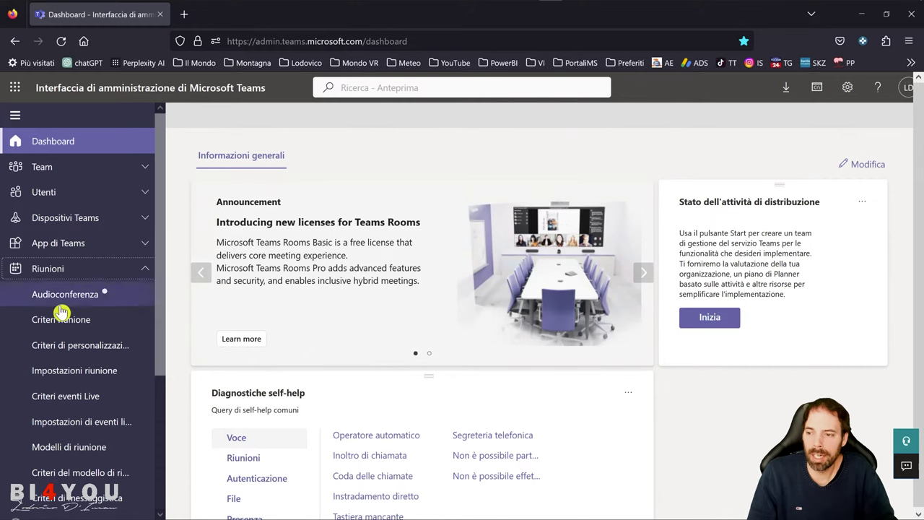
Step: Go to Criteri riunione and scroll through the six predefined meeting policies
left_click(63, 323)
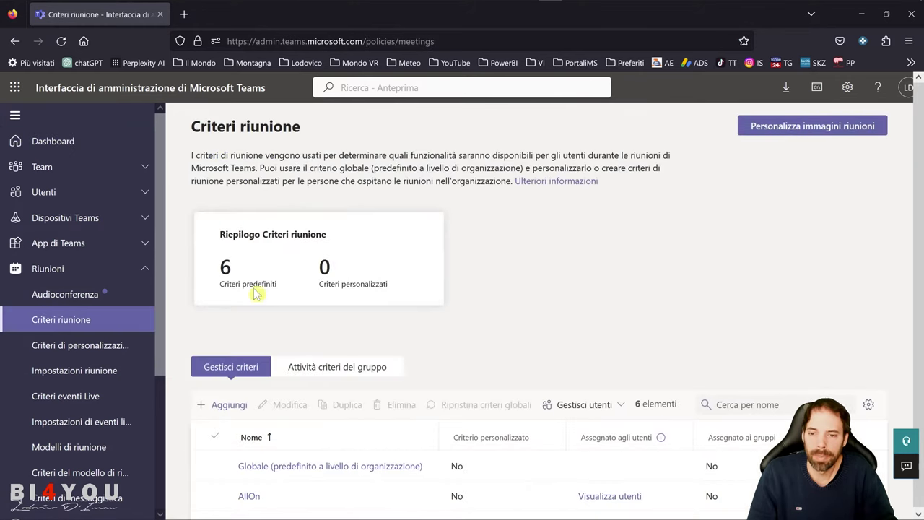
scroll(535, 263, "down", 2)
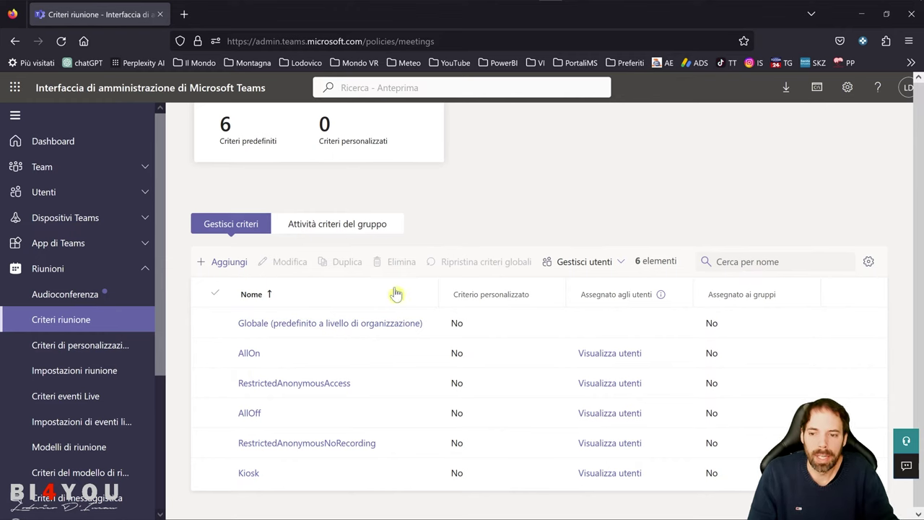
Step: Open the Globale policy and scroll through its meeting settings
left_click(270, 330)
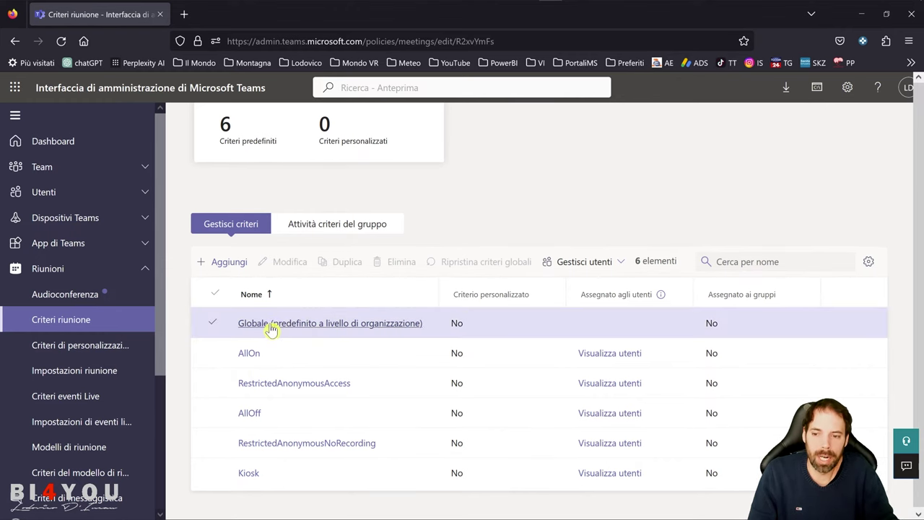
scroll(307, 299, "down", 2)
scroll(300, 298, "down", 5)
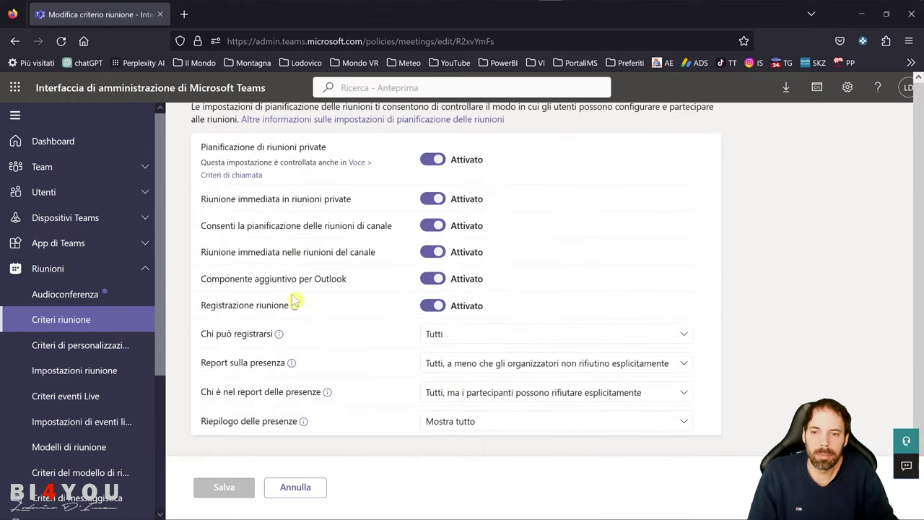
scroll(292, 296, "down", 5)
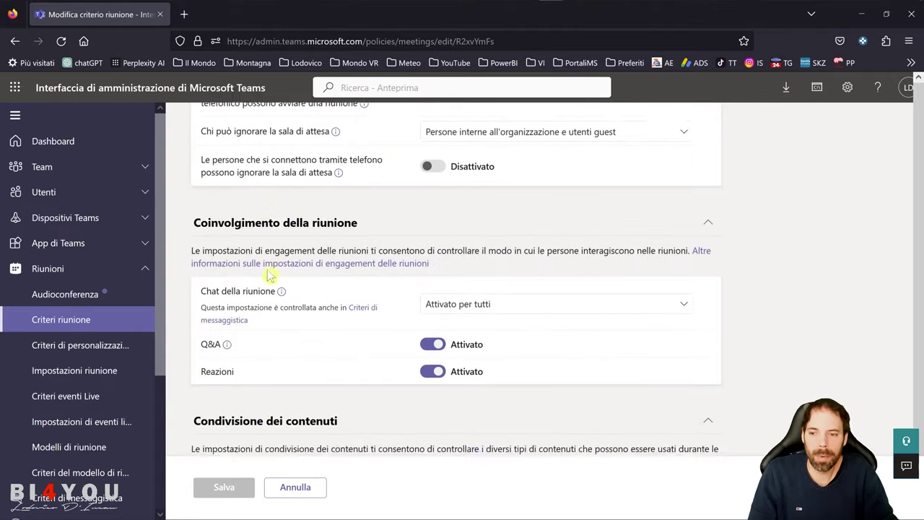
scroll(260, 269, "up", 2)
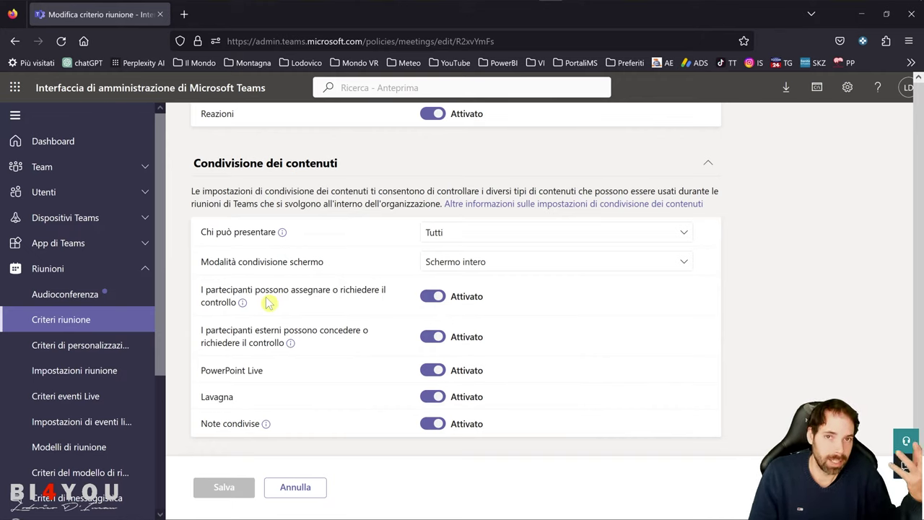
Step: Toggle both control-sharing switches off and back on, then return to Criteri riunione
left_click(430, 297)
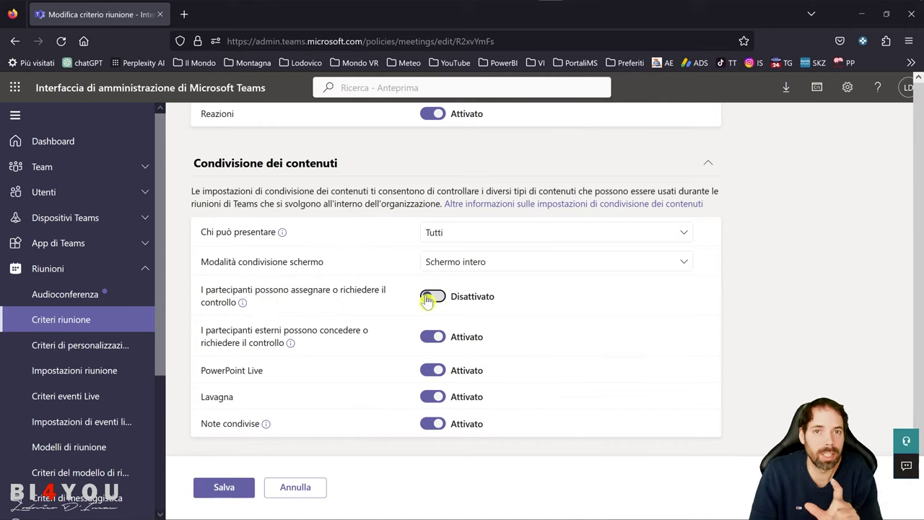
left_click(431, 337)
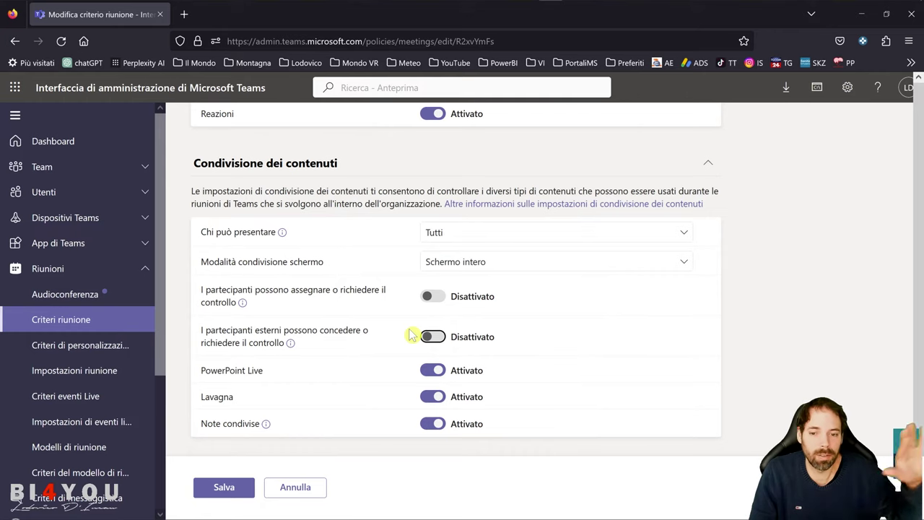
left_click(434, 300)
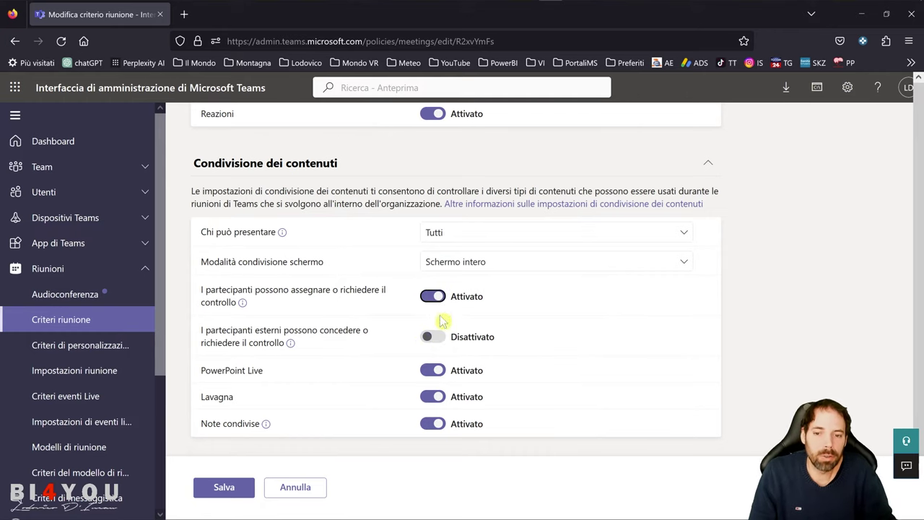
left_click(431, 336)
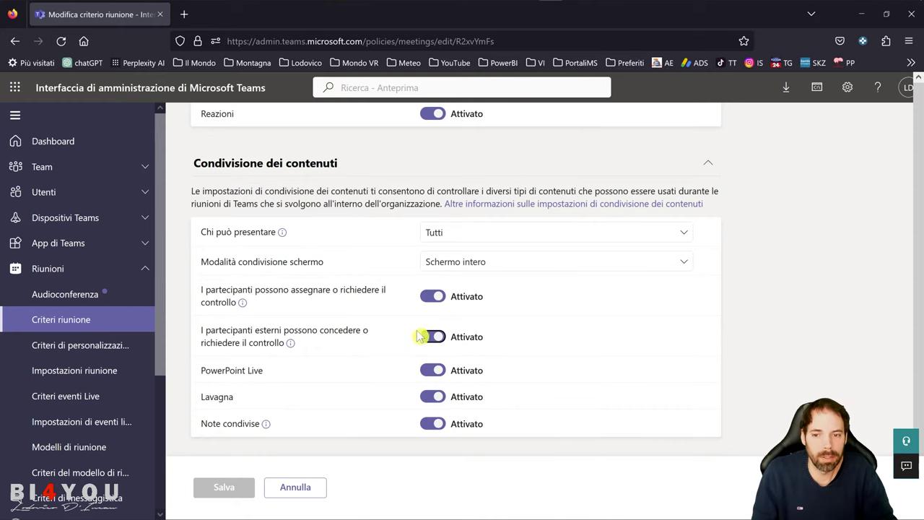
scroll(406, 292, "up", 3)
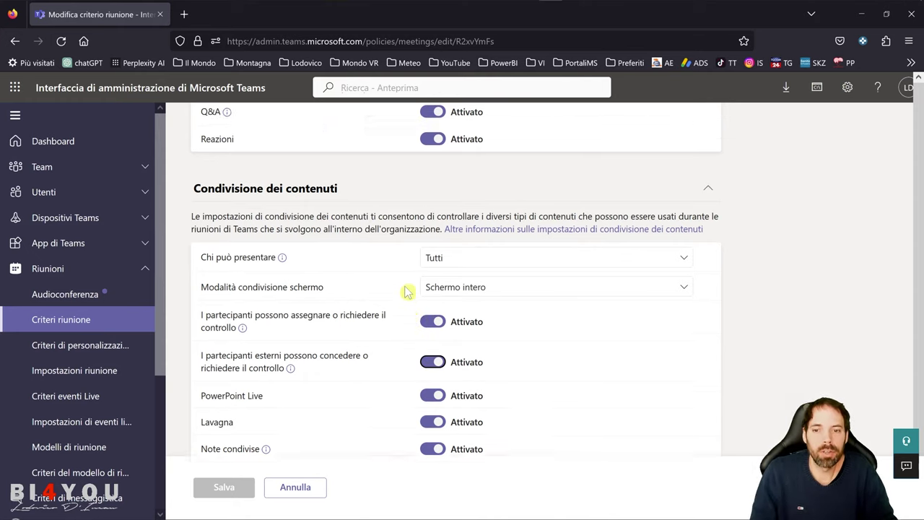
scroll(404, 288, "up", 5)
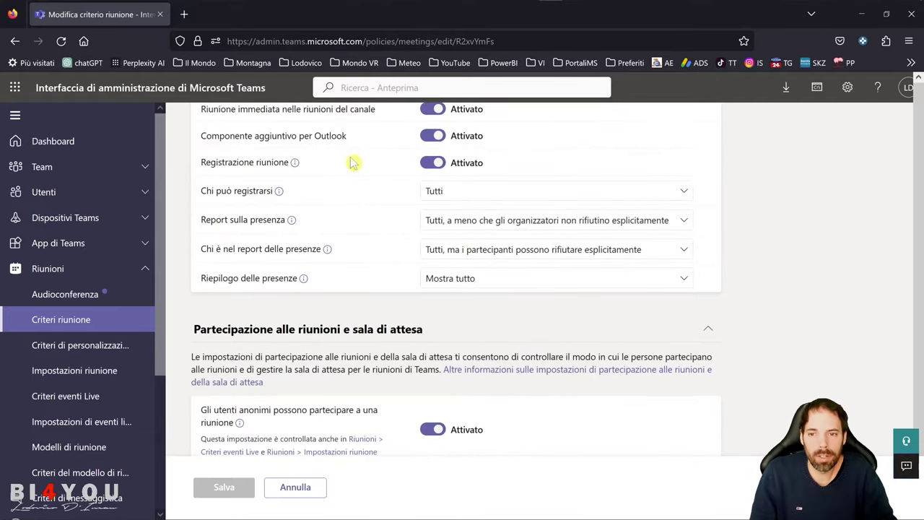
key("alt+Left")
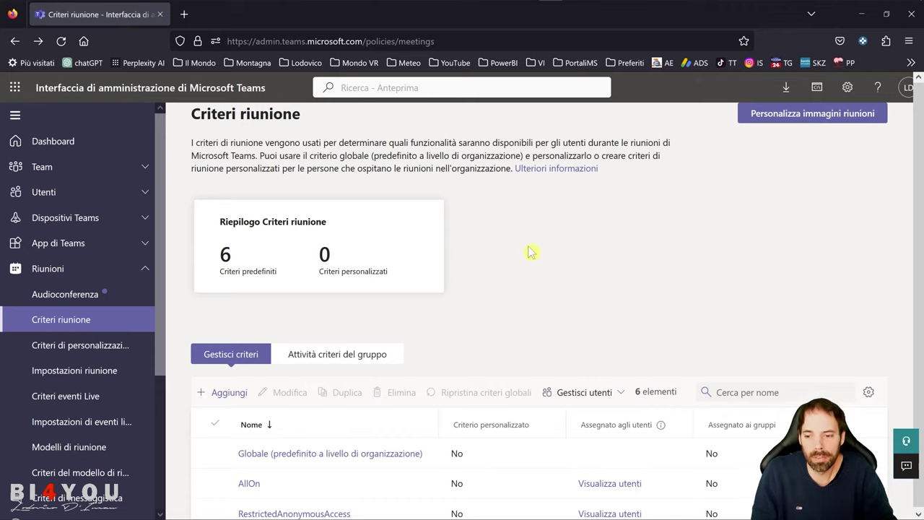
Step: Add a meeting policy named 'Criterio Personalizzato' with default settings and save it
scroll(520, 245, "down", 2)
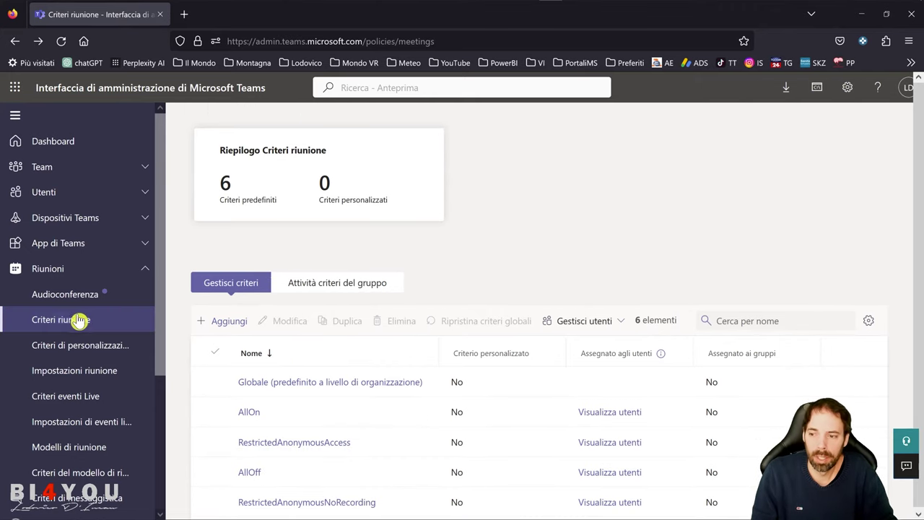
scroll(274, 241, "down", 2)
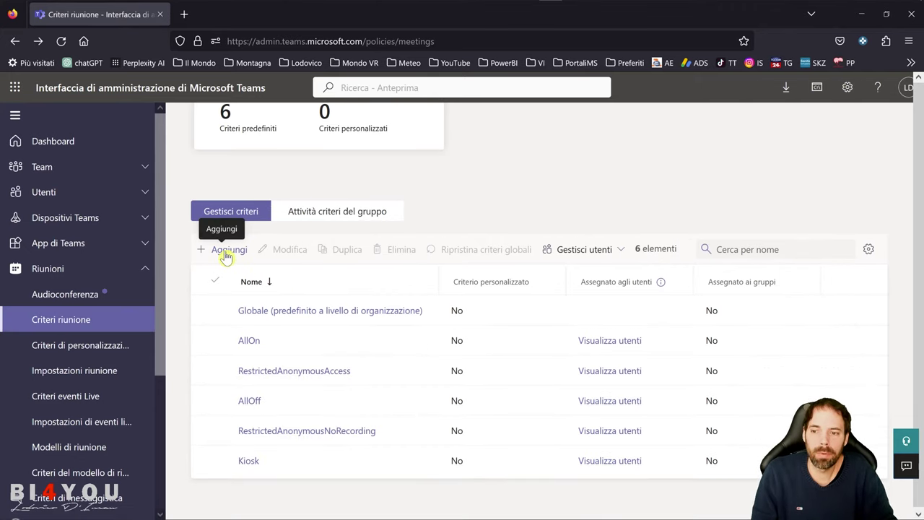
left_click(226, 250)
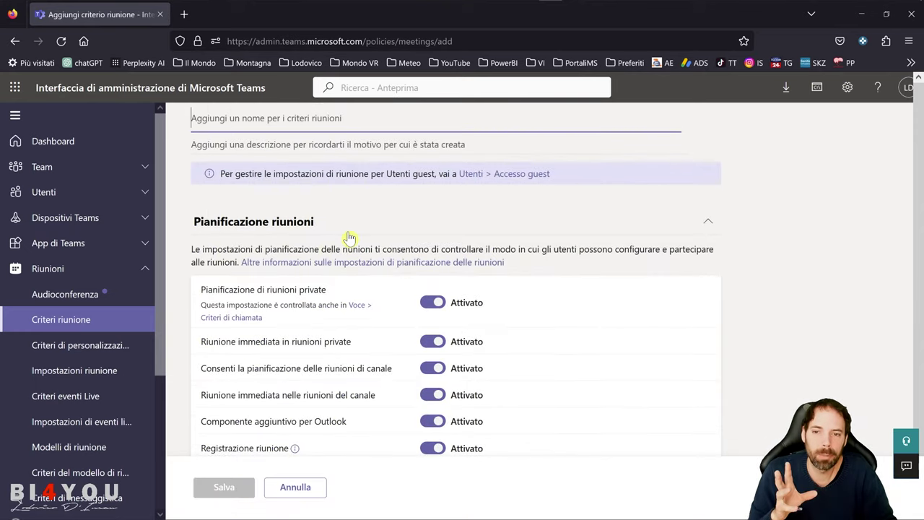
scroll(531, 208, "down", 10)
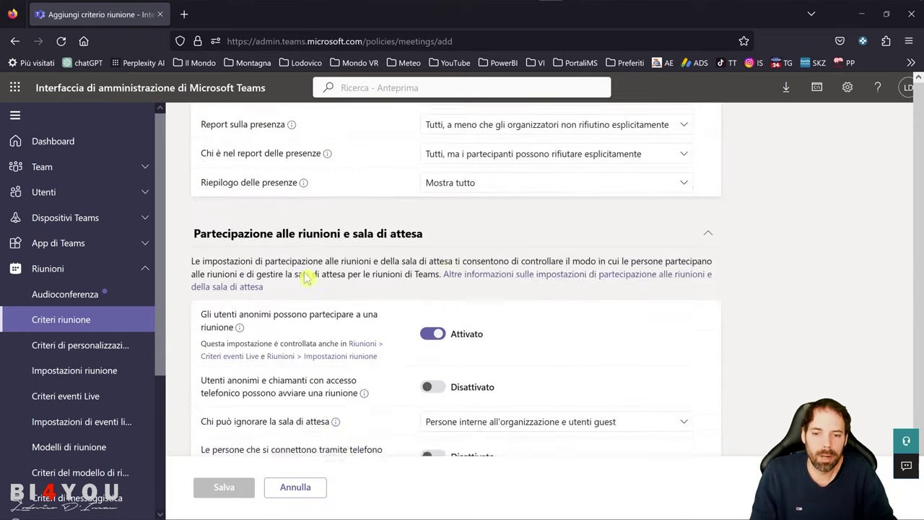
scroll(530, 207, "down", 4)
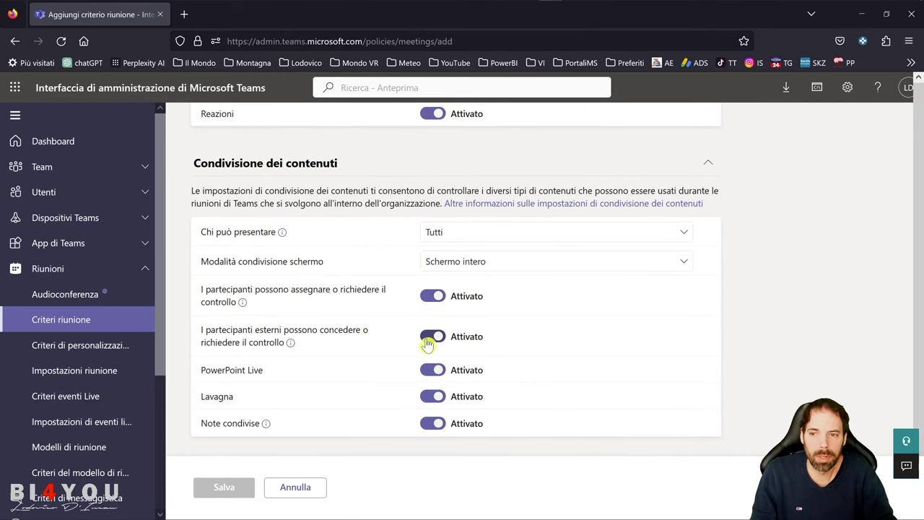
scroll(342, 268, "up", 15)
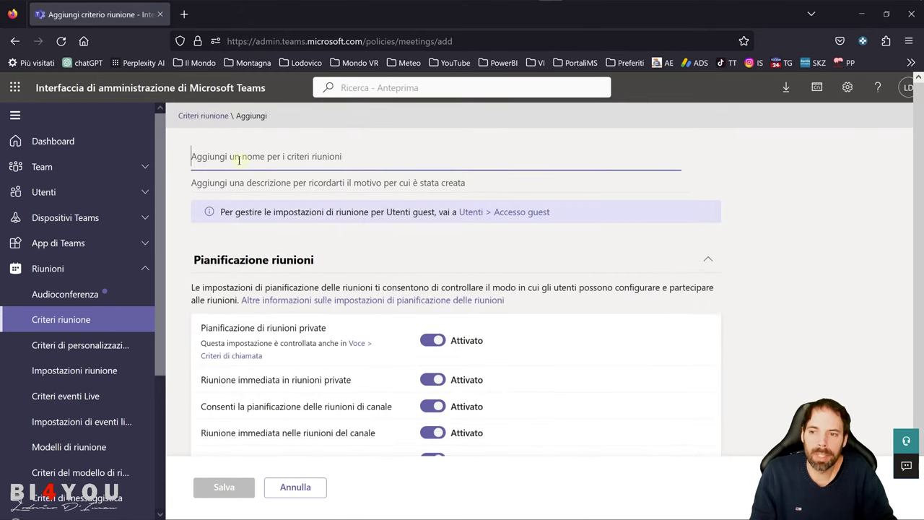
type("Cri")
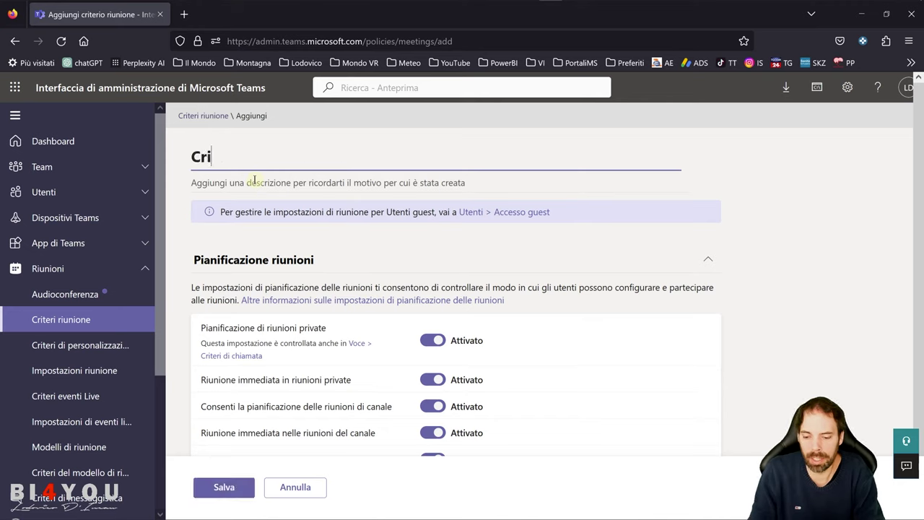
type("terio Persona")
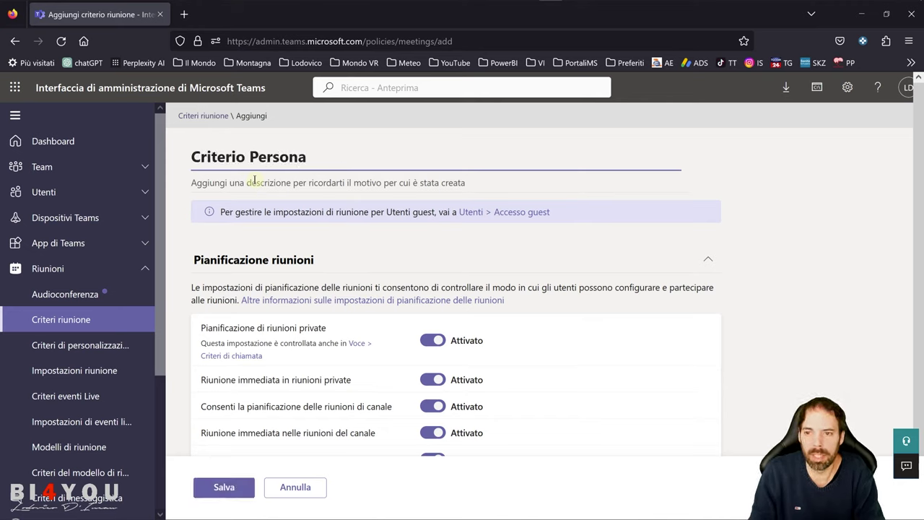
type("lizzato")
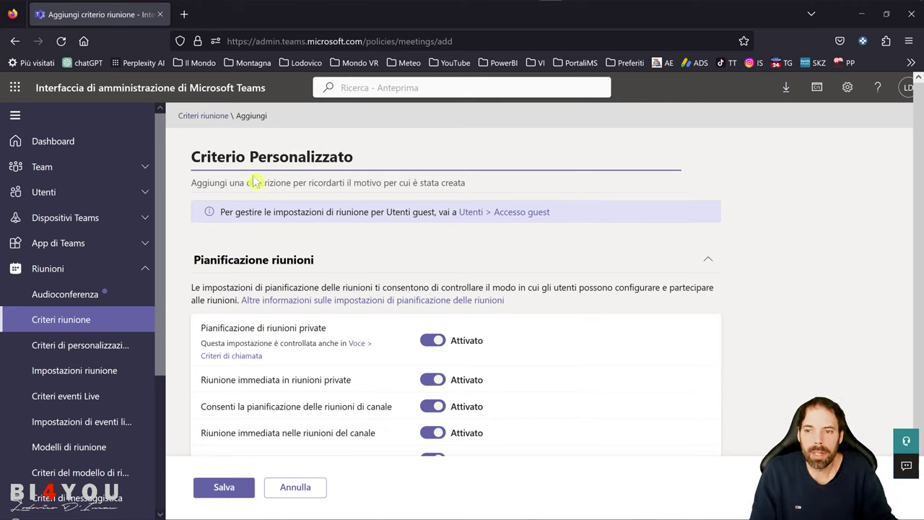
left_click(231, 480)
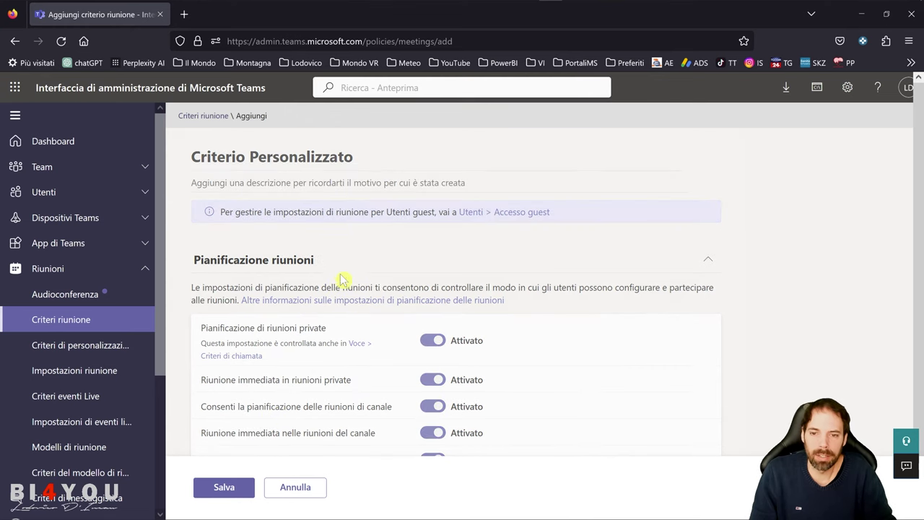
scroll(309, 368, "down", 3)
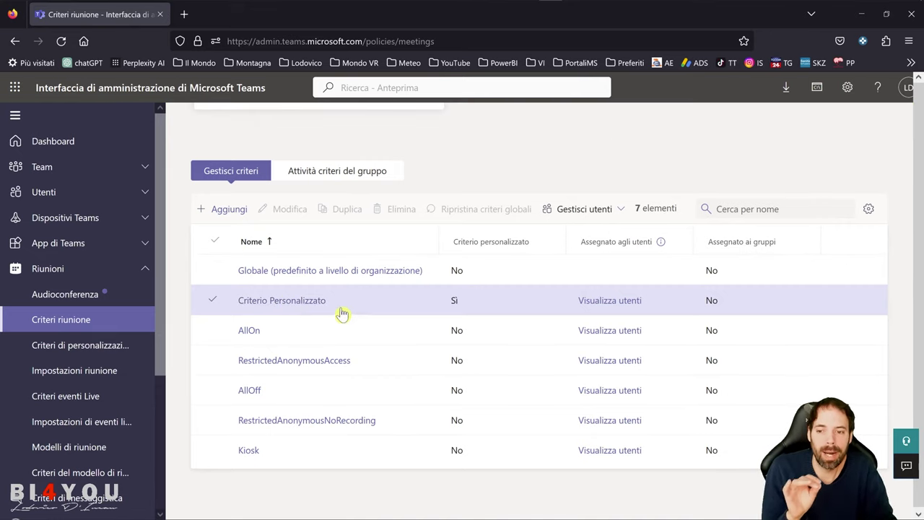
Step: Select Criterio Personalizzato and choose Assegna utenti from the Gestisci utenti menu
left_click(214, 300)
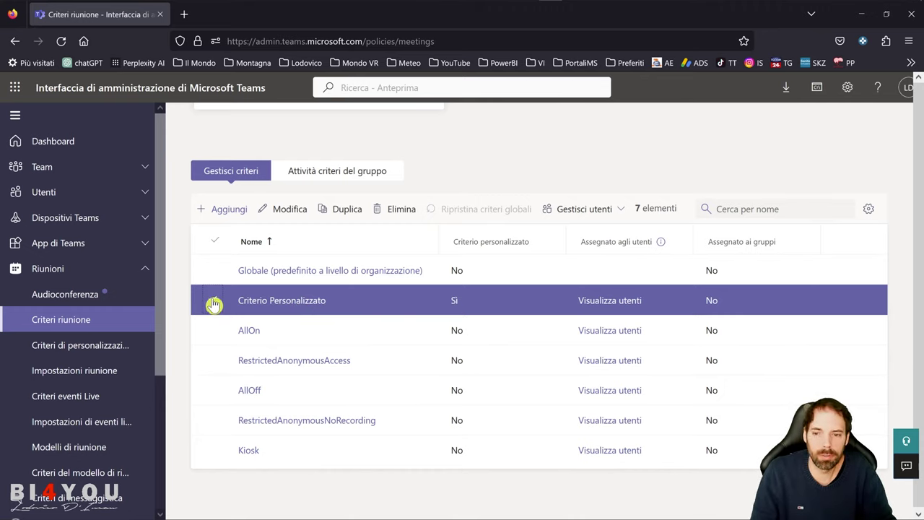
left_click(618, 208)
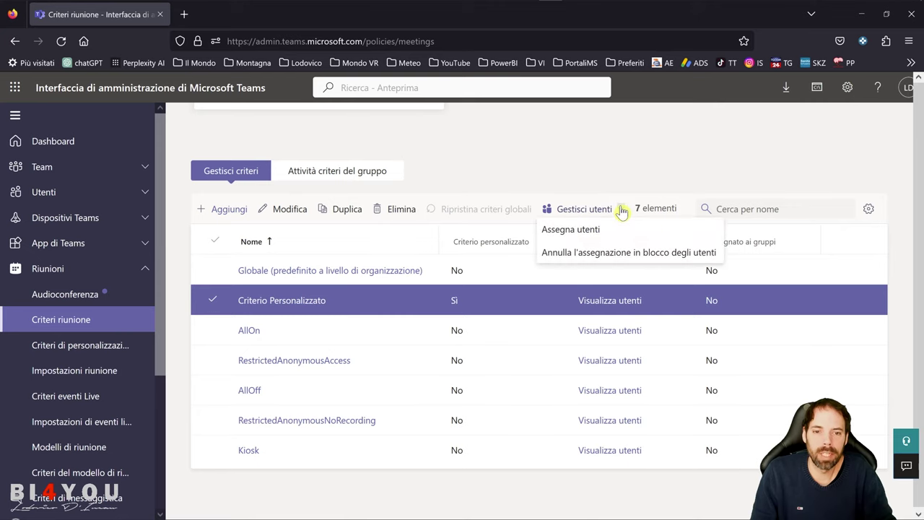
left_click(576, 232)
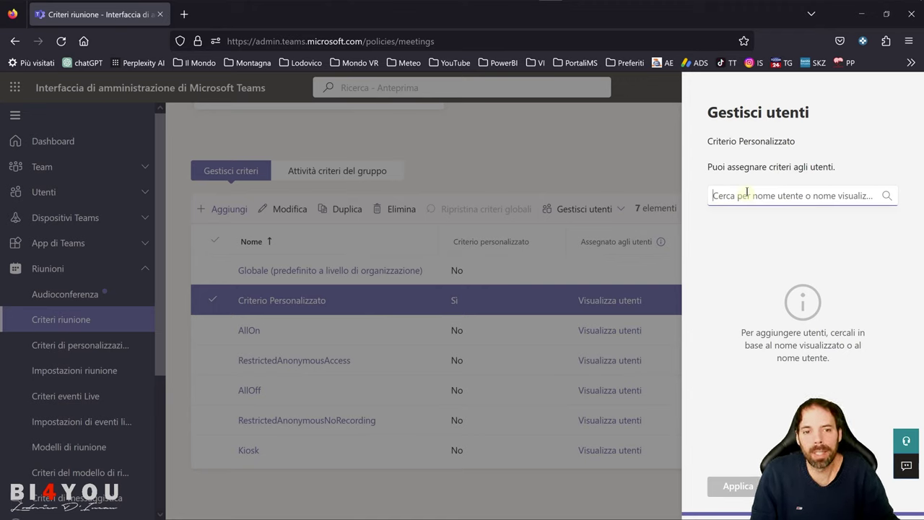
Step: Find the user by e-mail address, add them, then apply and confirm the assignment
type("l")
type("nfo")
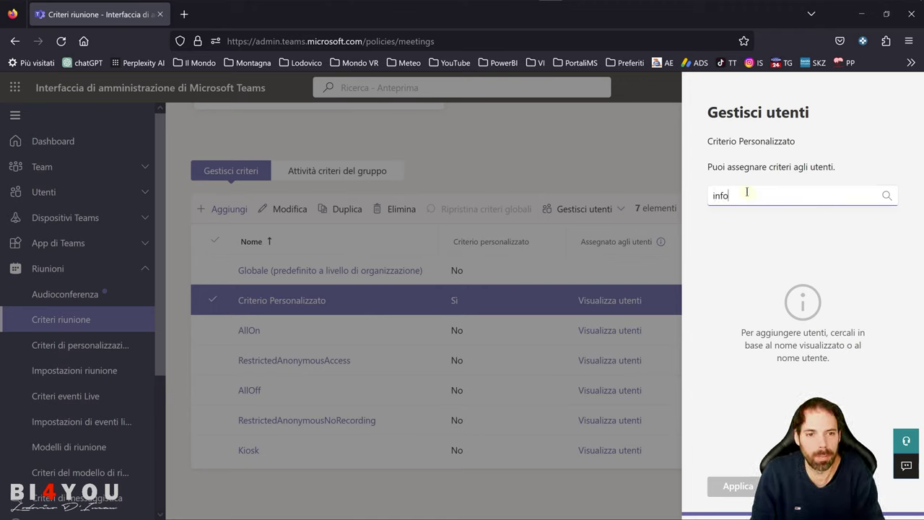
type("@l")
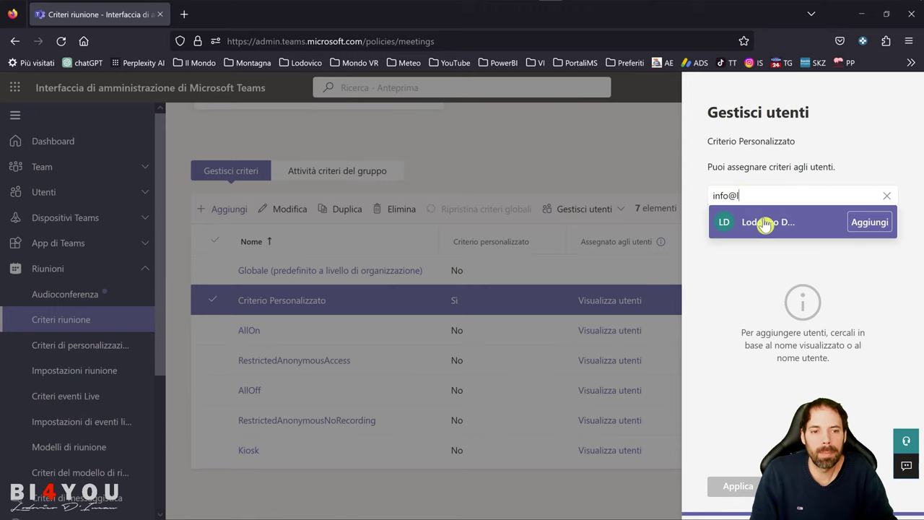
left_click(869, 222)
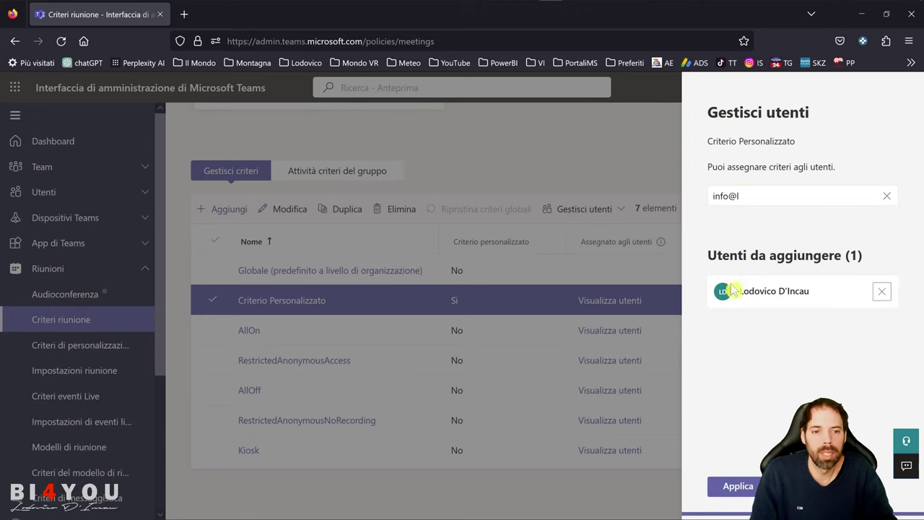
left_click(741, 489)
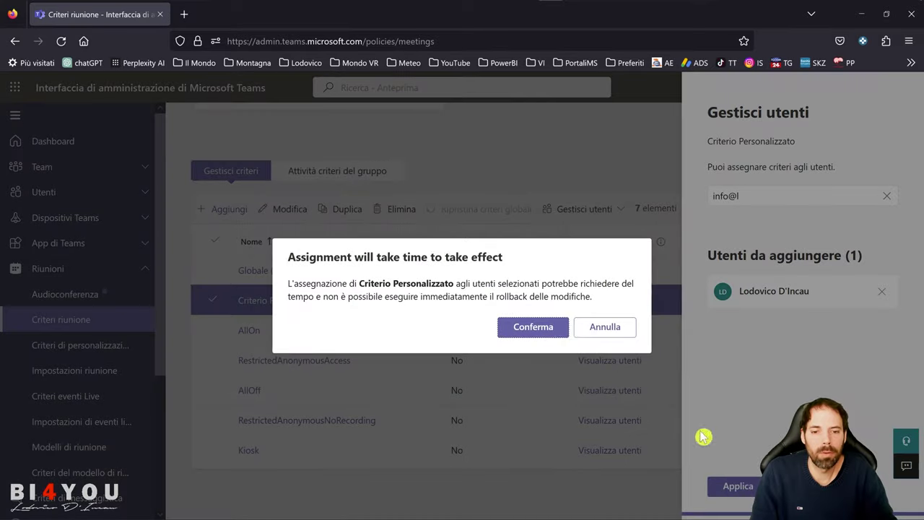
left_click(523, 331)
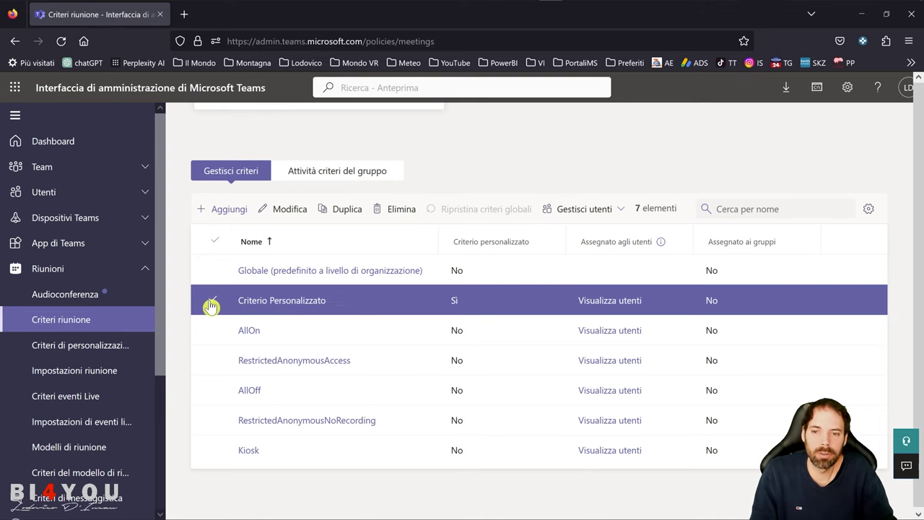
Step: Delete the Criterio Personalizzato policy and confirm with OK
left_click(397, 209)
left_click(487, 318)
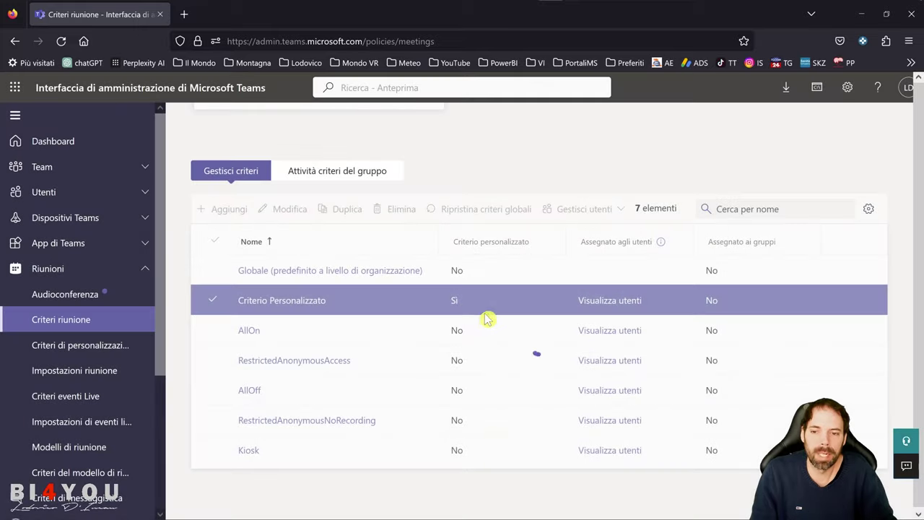